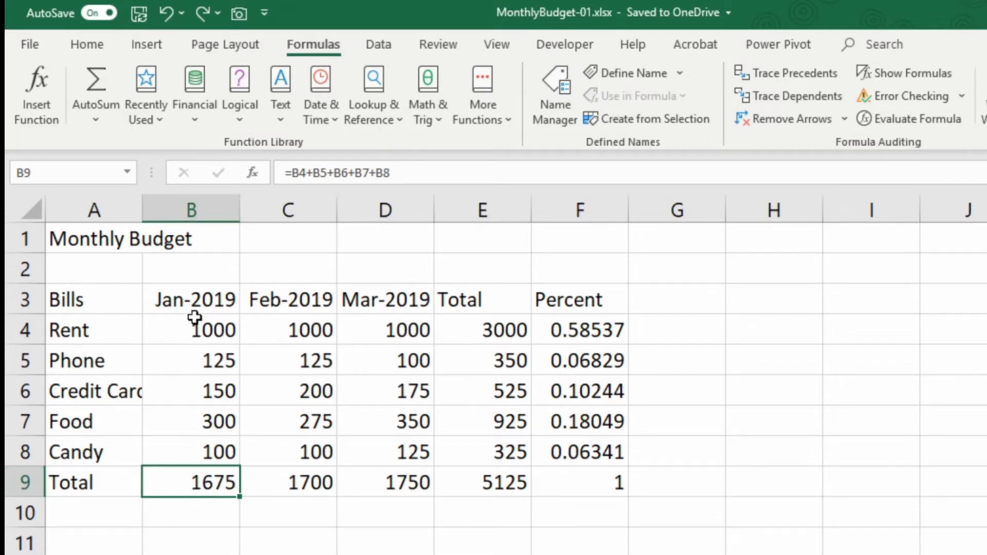
Re-commit the January total formula in B9 without changing it.
double_click(208, 482)
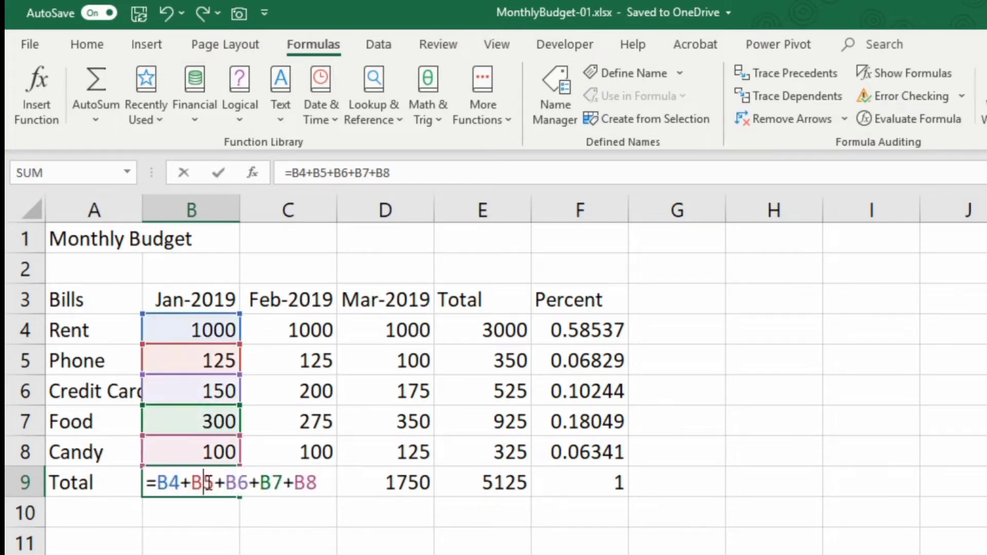
click(325, 479)
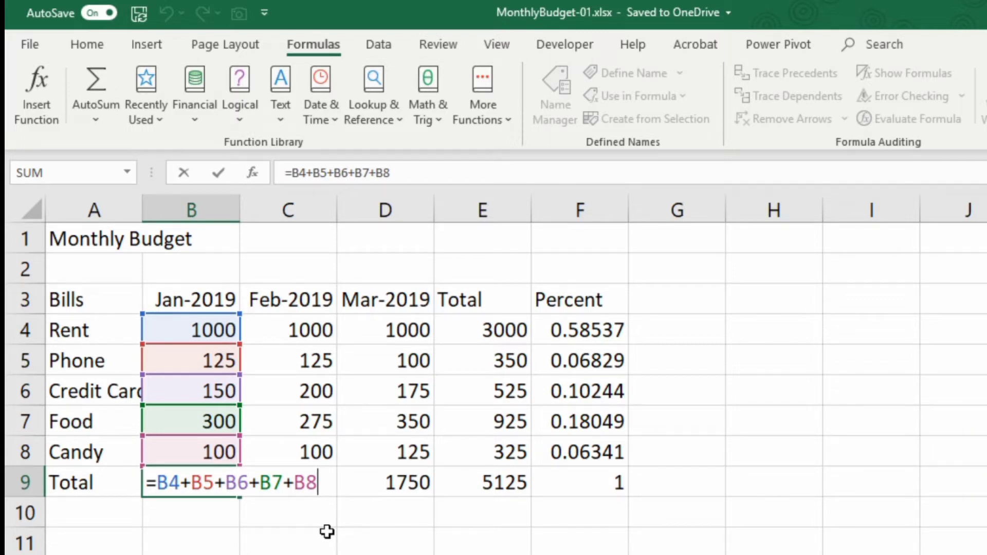
key(ctrl+Return)
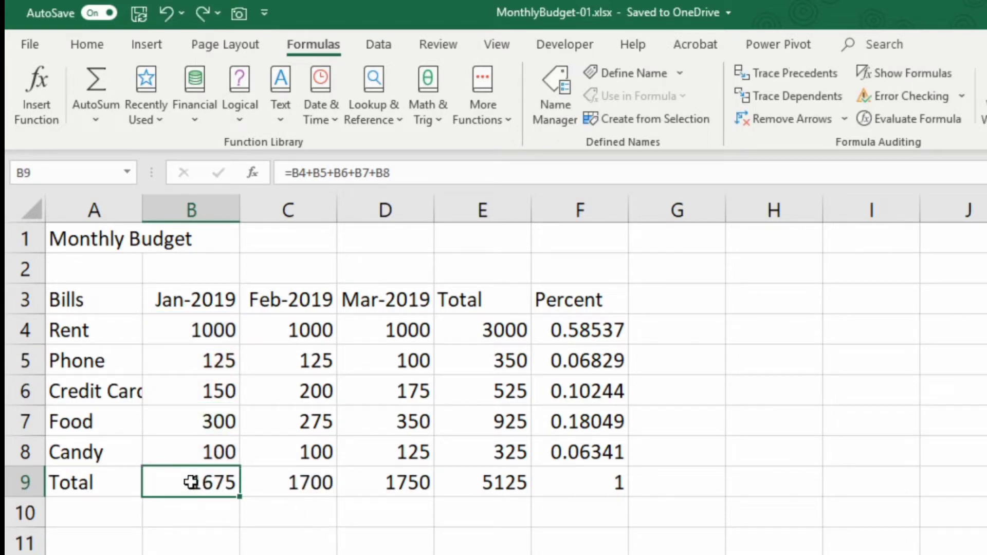
Clear the Total row B9:E9 and Total column E4:E8, then reselect both emptied ranges.
drag(194, 485, 455, 477)
drag(484, 331, 480, 452)
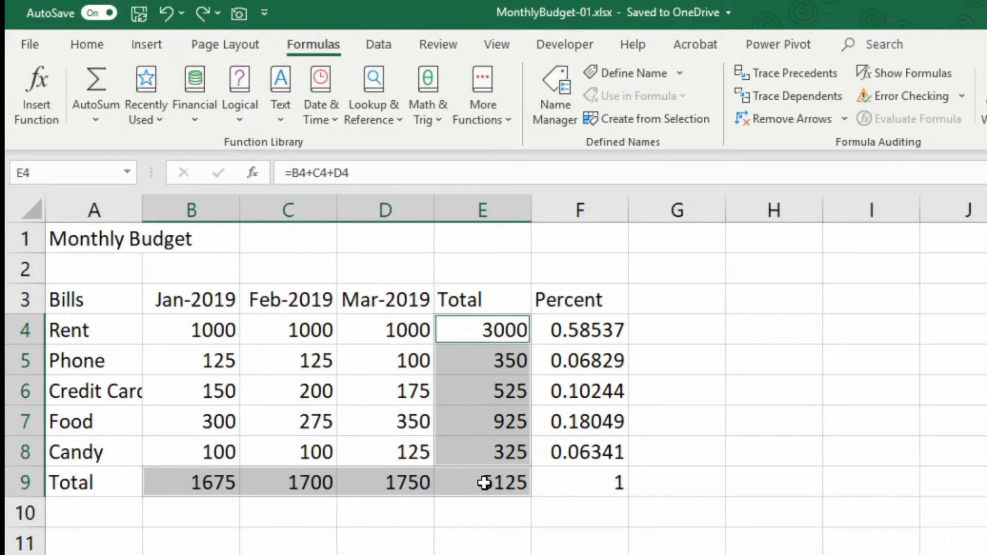
key(Delete)
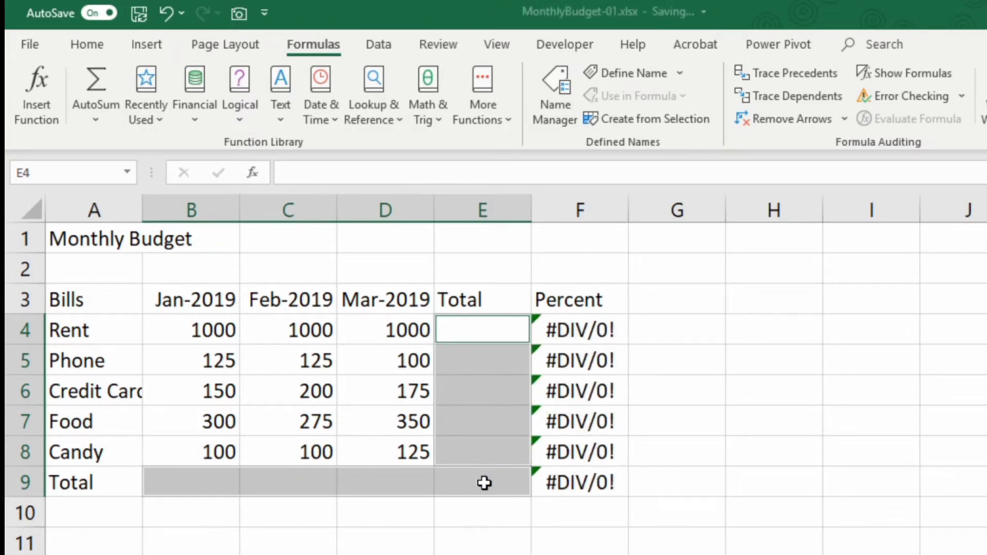
click(214, 490)
drag(220, 476, 441, 478)
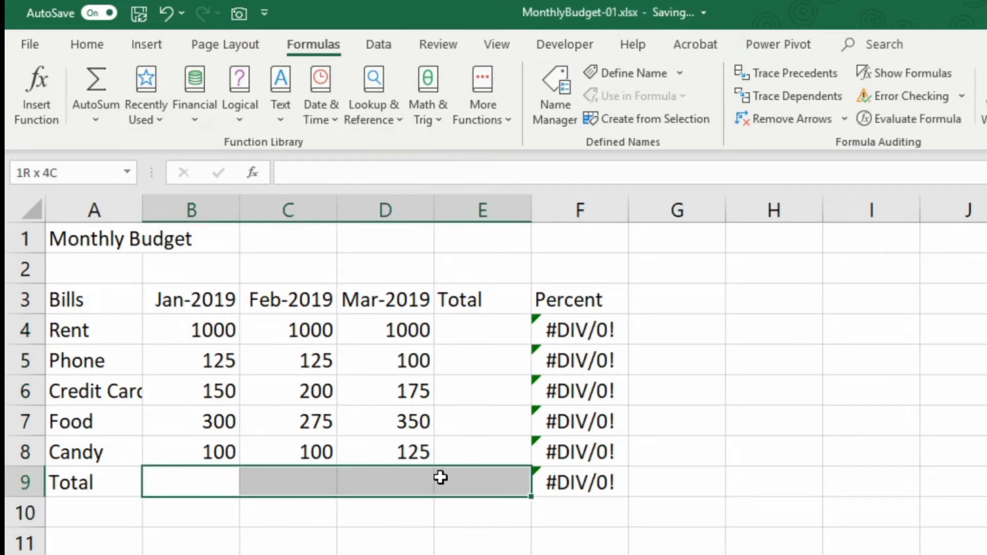
drag(467, 337, 463, 444)
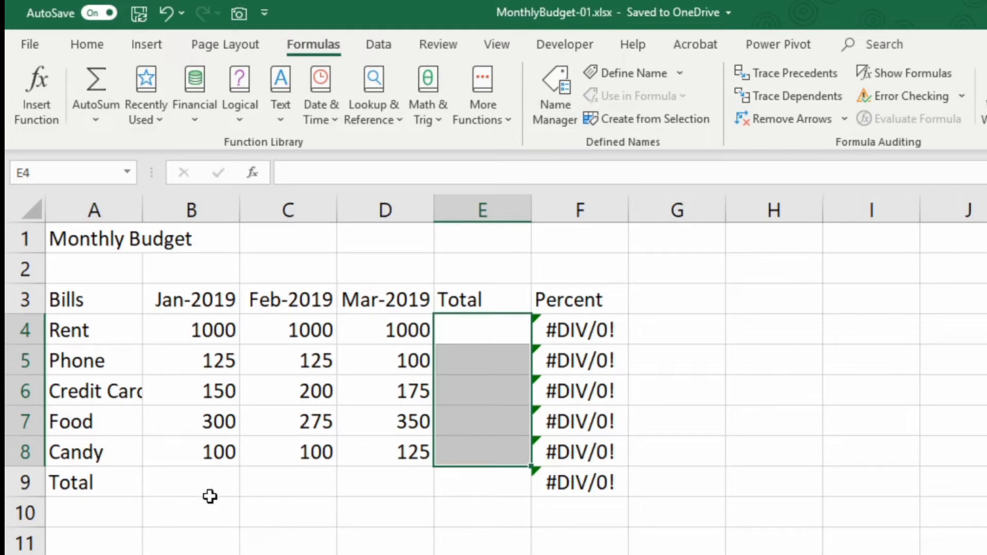
click(192, 479)
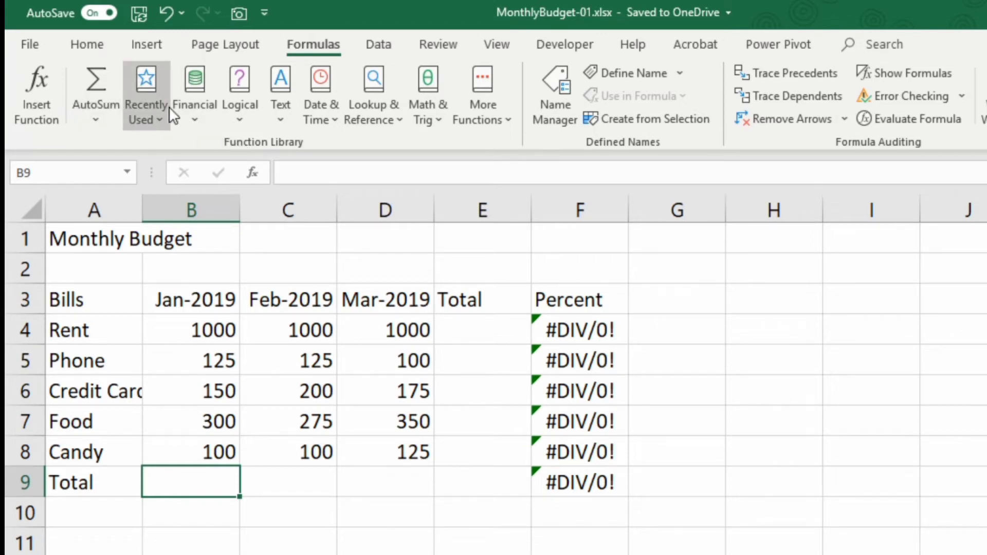
Insert SUM from the Math & Trig function list for the January total in B9.
click(432, 109)
scroll(462, 278, down, 1)
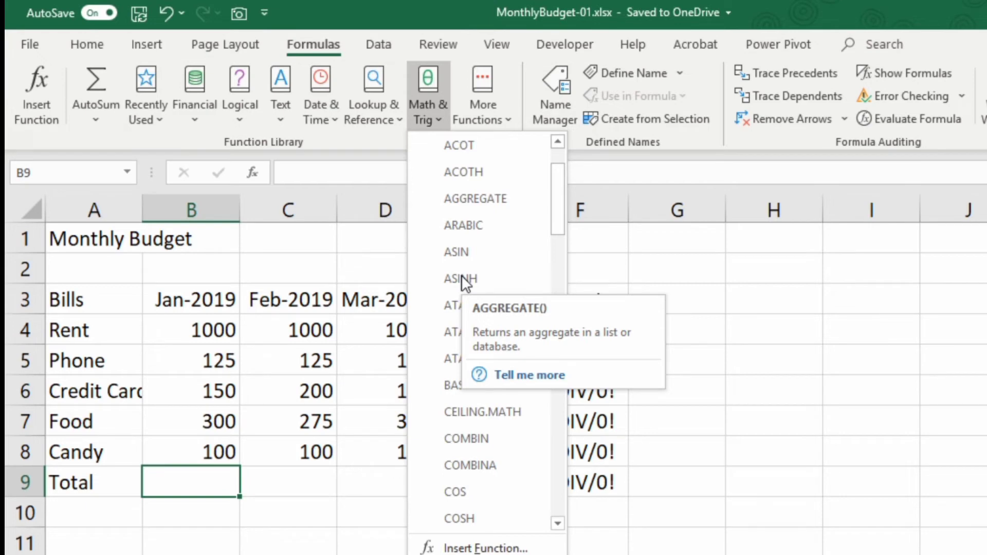
scroll(452, 297, down, 10)
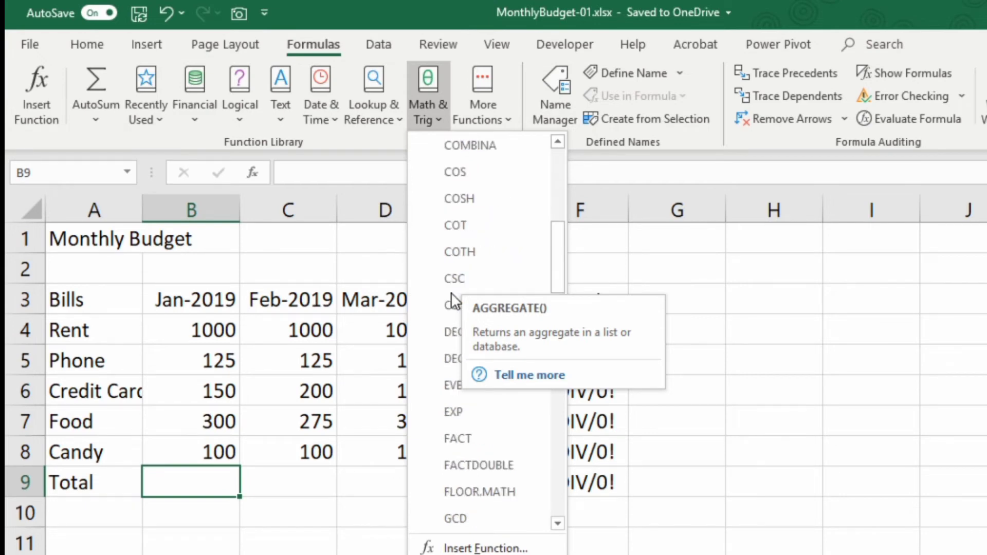
scroll(451, 292, down, 8)
scroll(449, 298, up, 3)
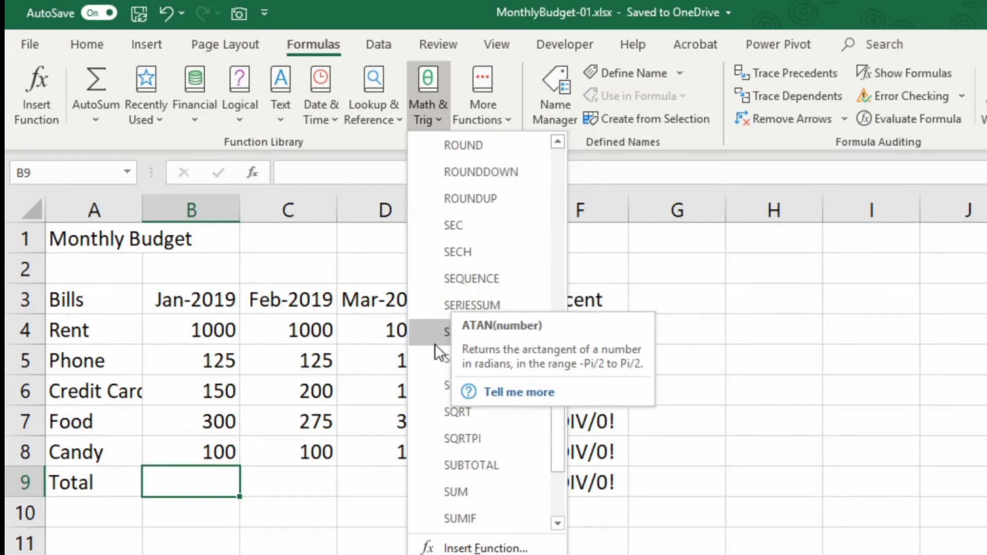
click(461, 491)
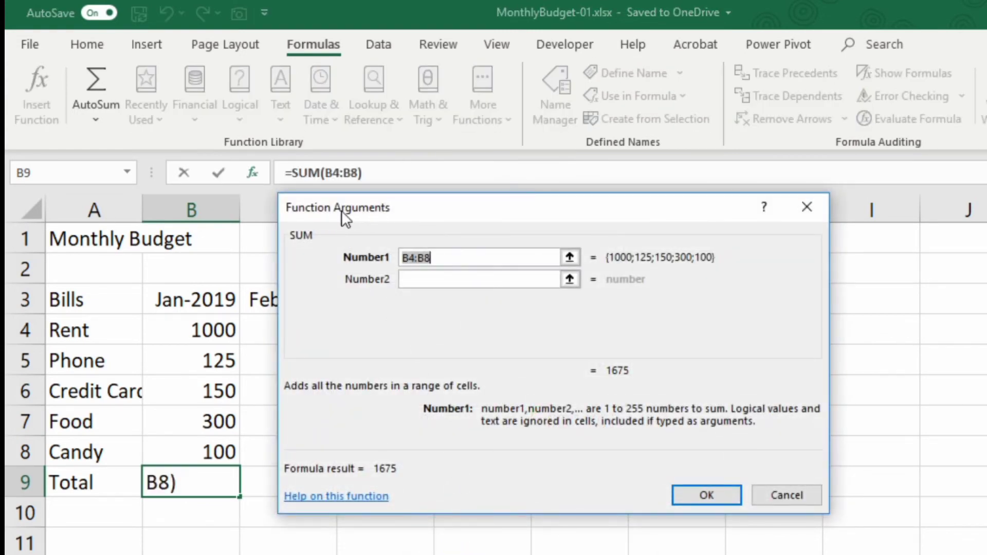
Set B9's SUM argument to the January amounts B4:B8, giving =SUM(B4:B8) = 1675.
drag(388, 215, 370, 221)
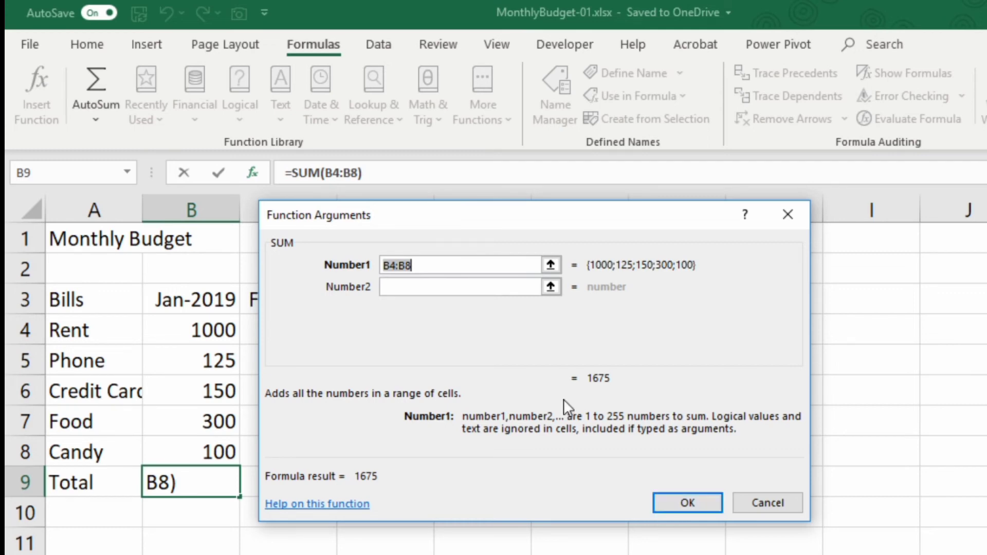
drag(436, 264, 382, 266)
key(Delete)
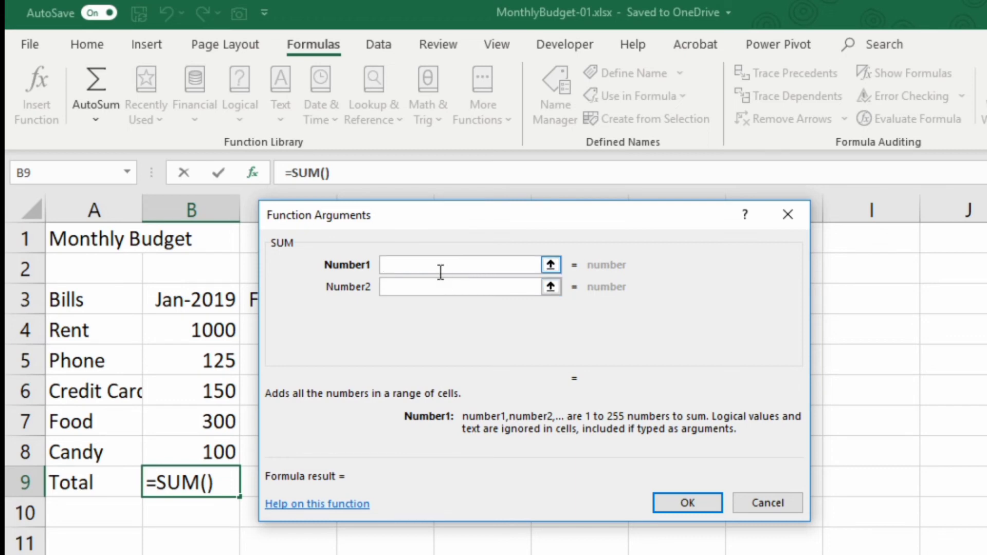
text(b4)
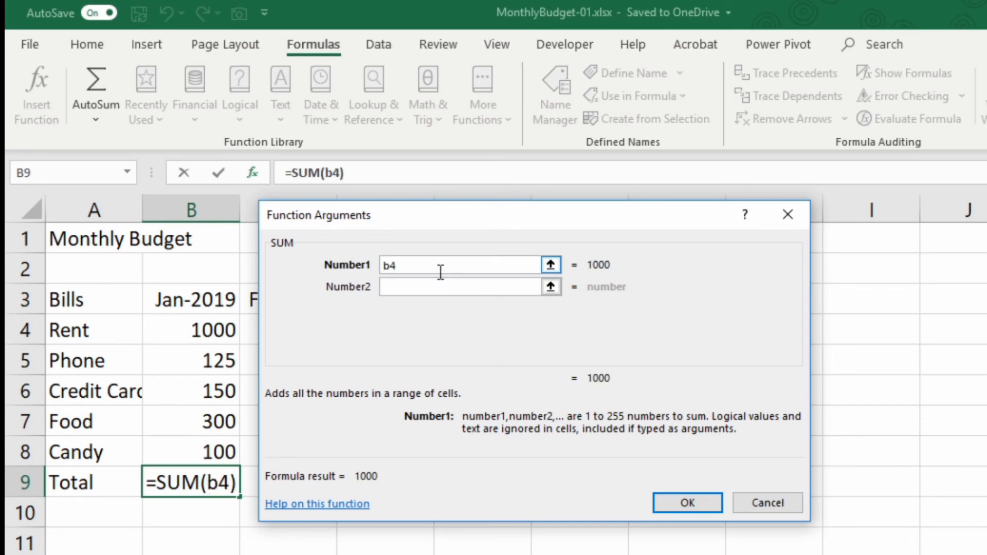
text(:b8)
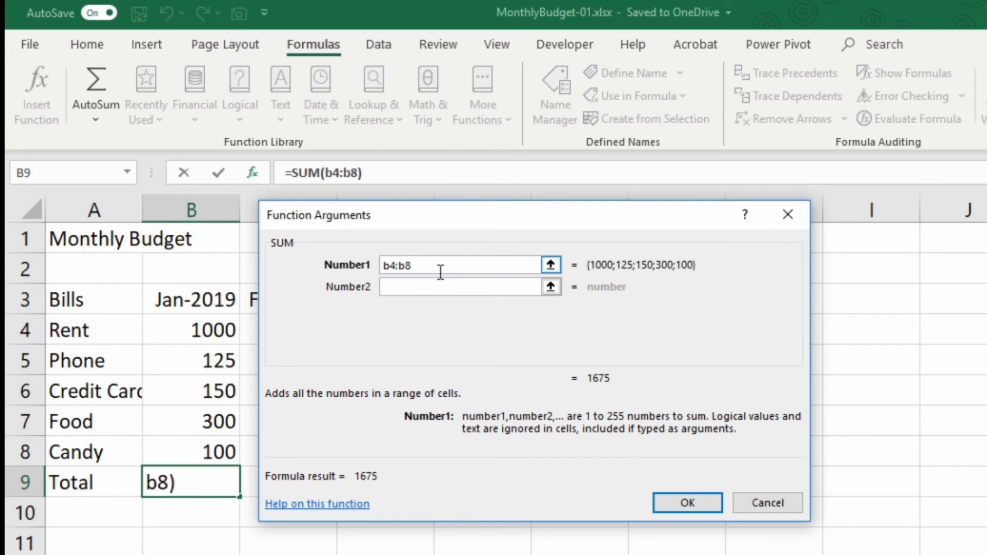
key(BackSpace)
key(BackSpace)
key(BackSpace)
key(BackSpace)
key(BackSpace)
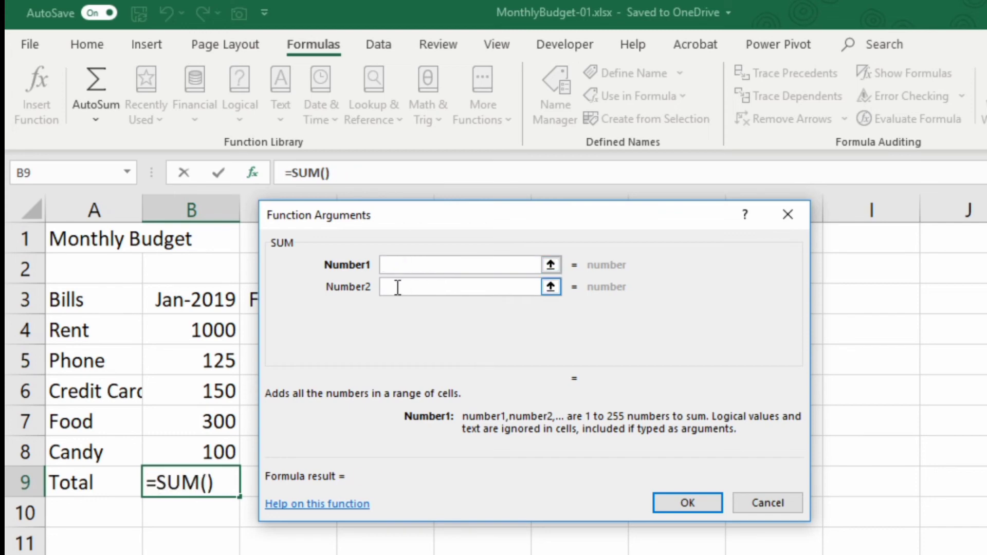
drag(194, 329, 194, 446)
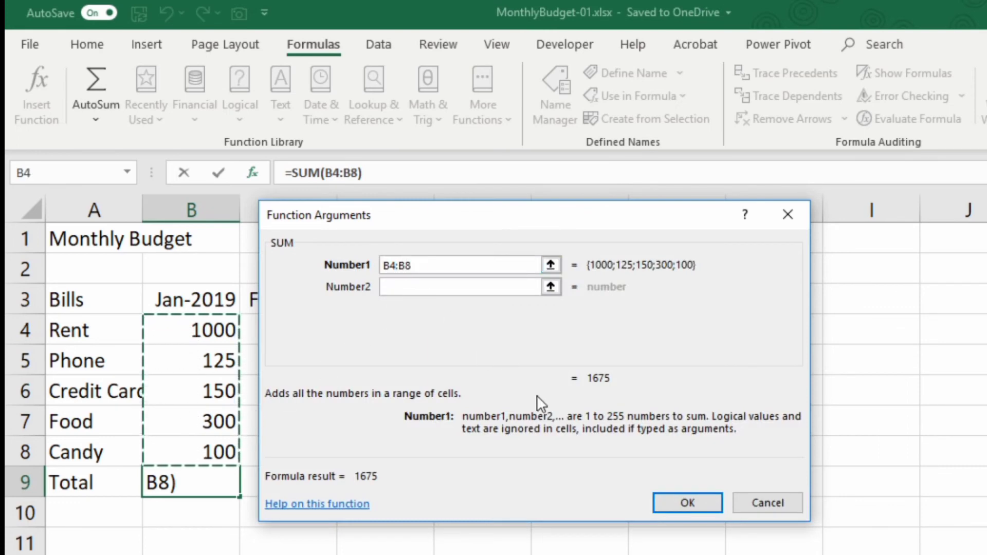
click(670, 500)
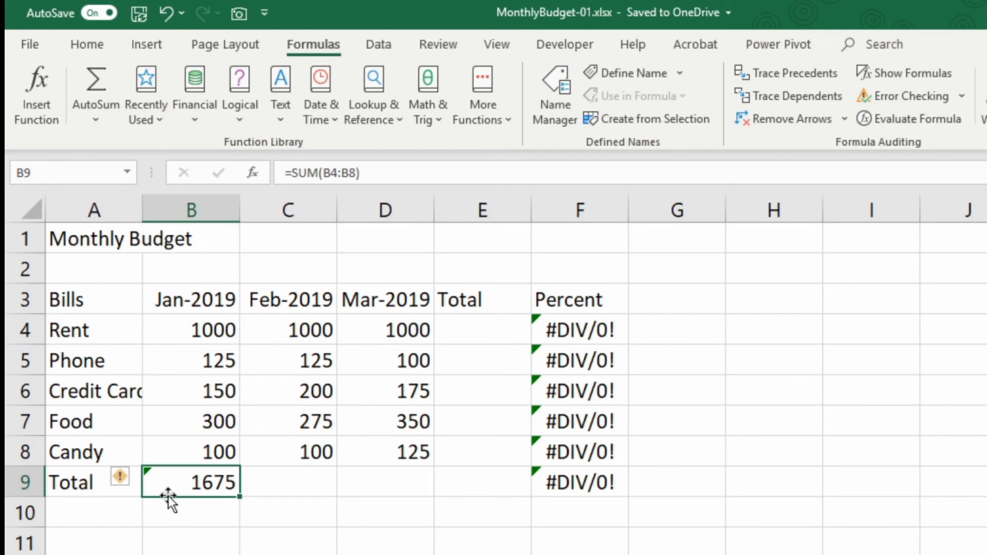
Select E4 and insert SUM from Math & Trig to begin the Rent row total.
click(273, 476)
click(365, 472)
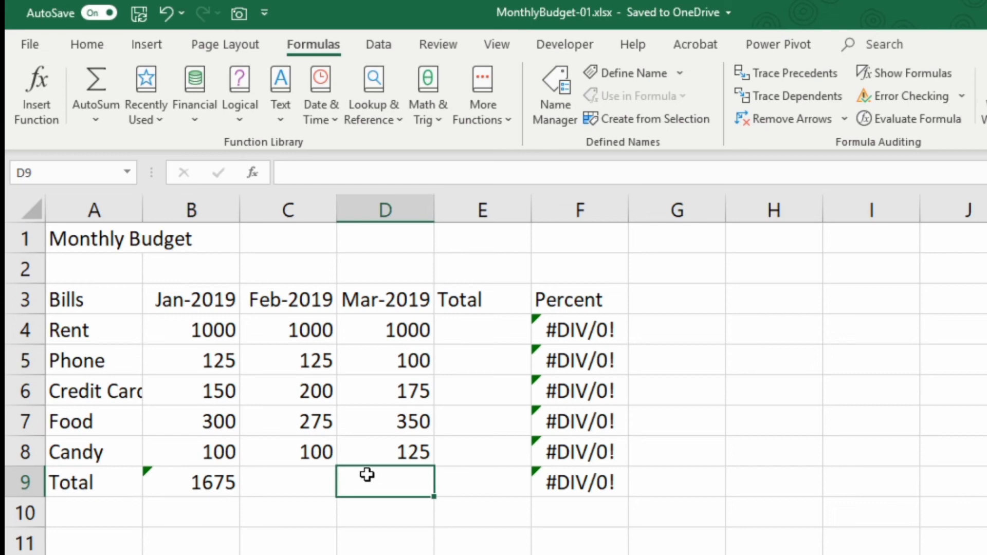
click(455, 328)
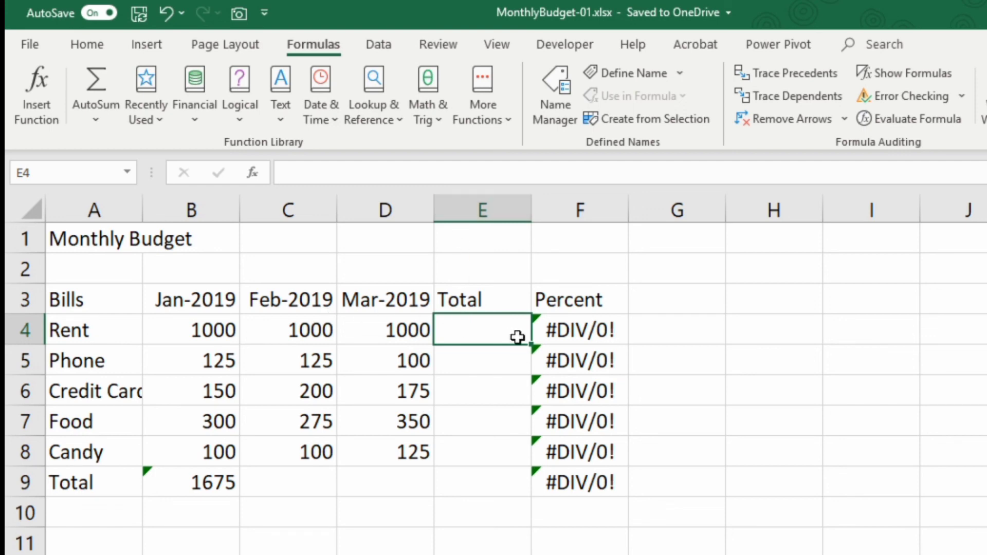
click(428, 121)
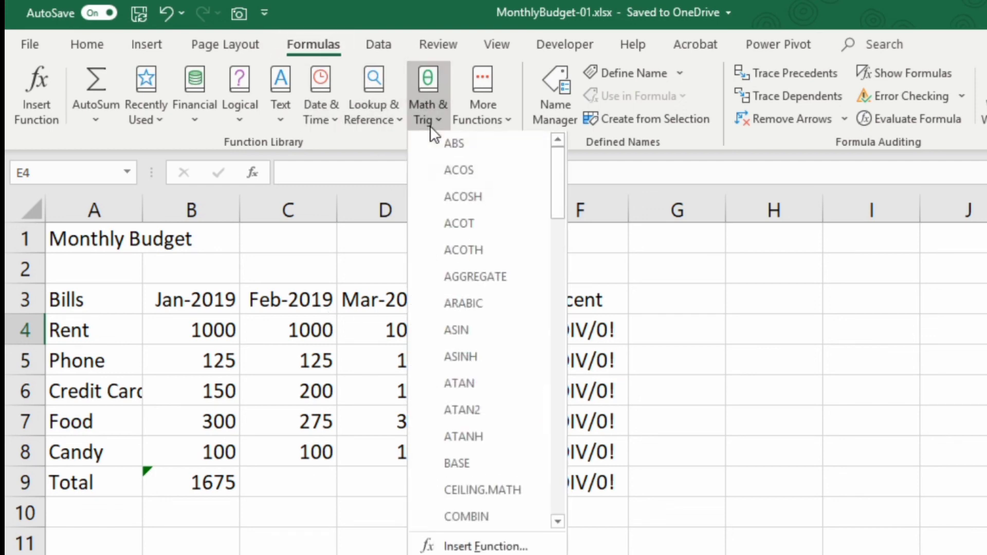
scroll(511, 437, down, 20)
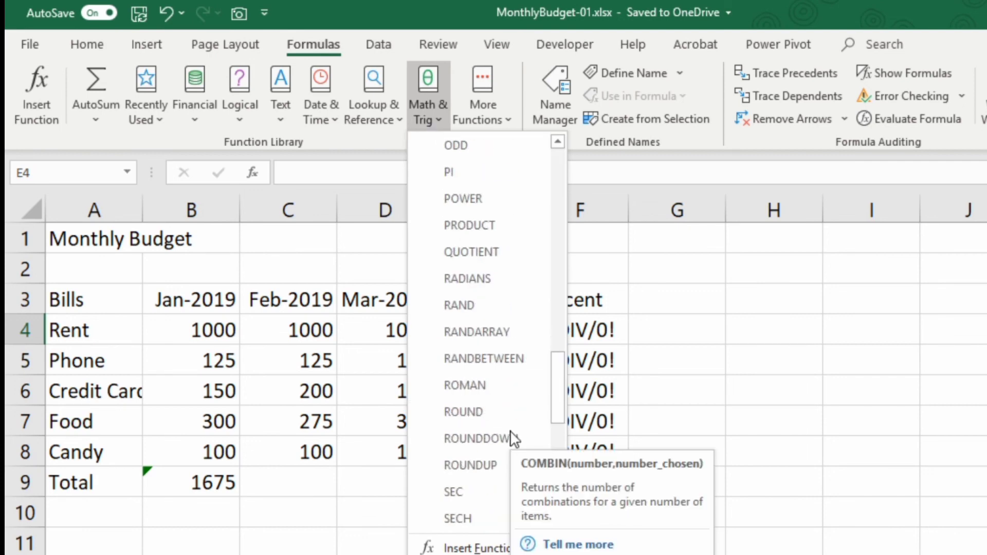
scroll(510, 430, down, 2)
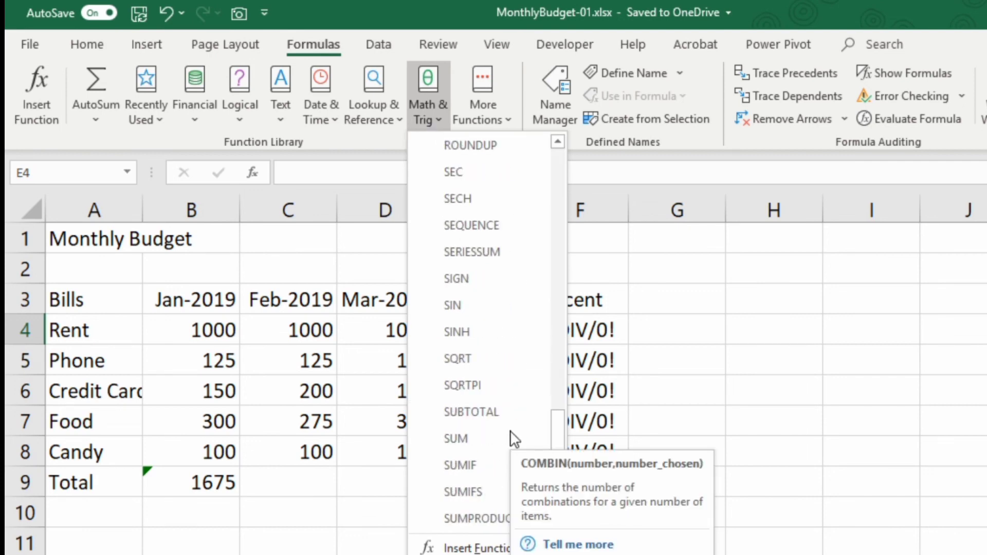
click(449, 437)
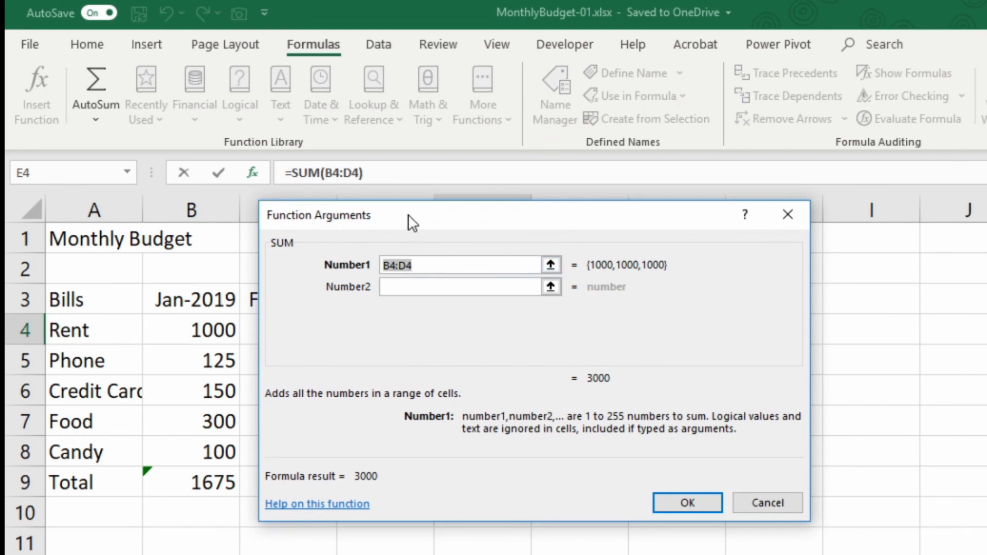
Set E4's SUM argument to B4:D4, totalling January–March Rent to 3000.
drag(409, 217, 415, 377)
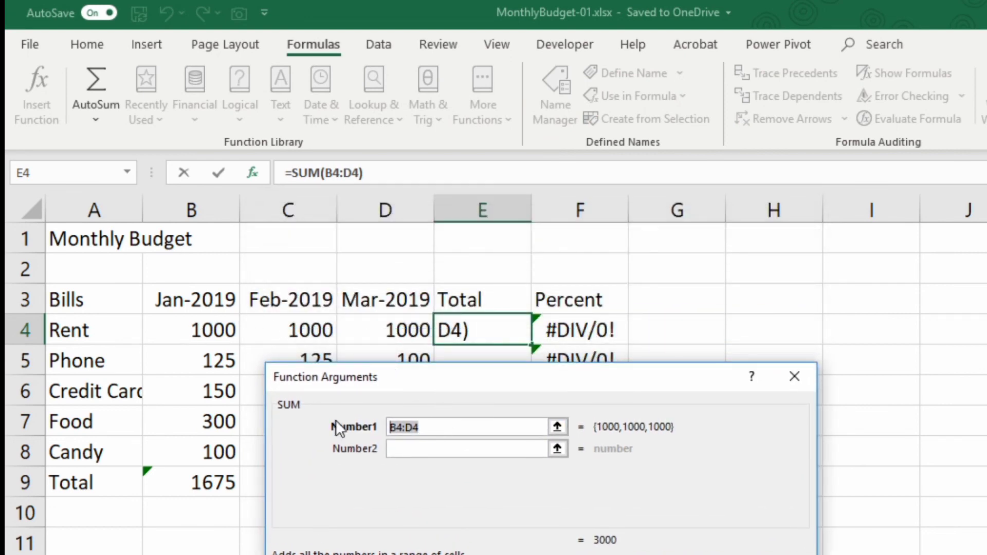
key(BackSpace)
drag(205, 325, 343, 327)
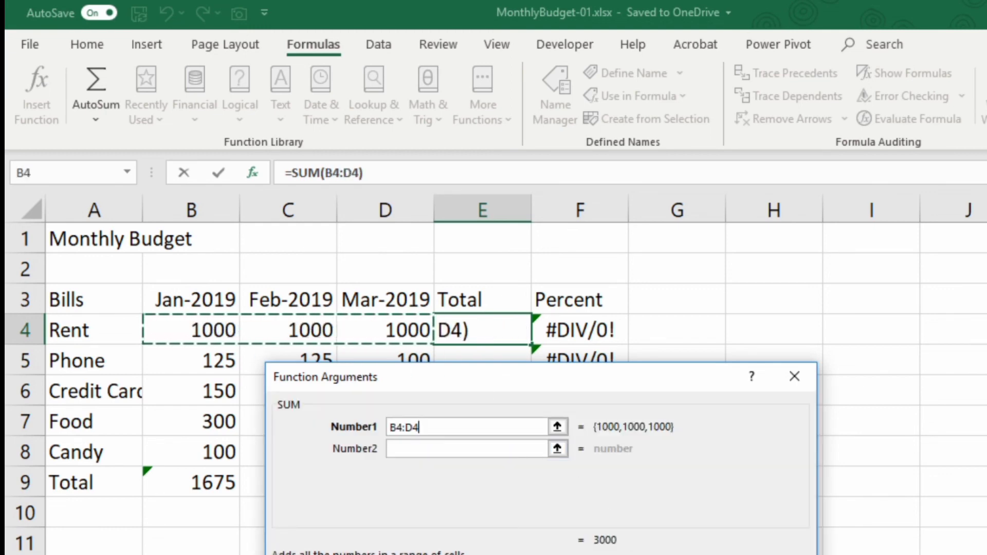
key(Return)
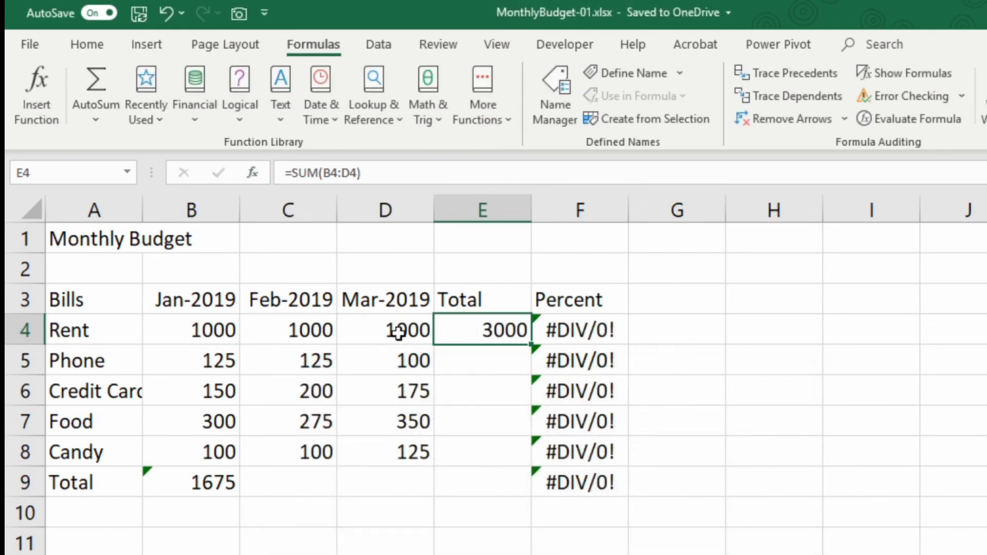